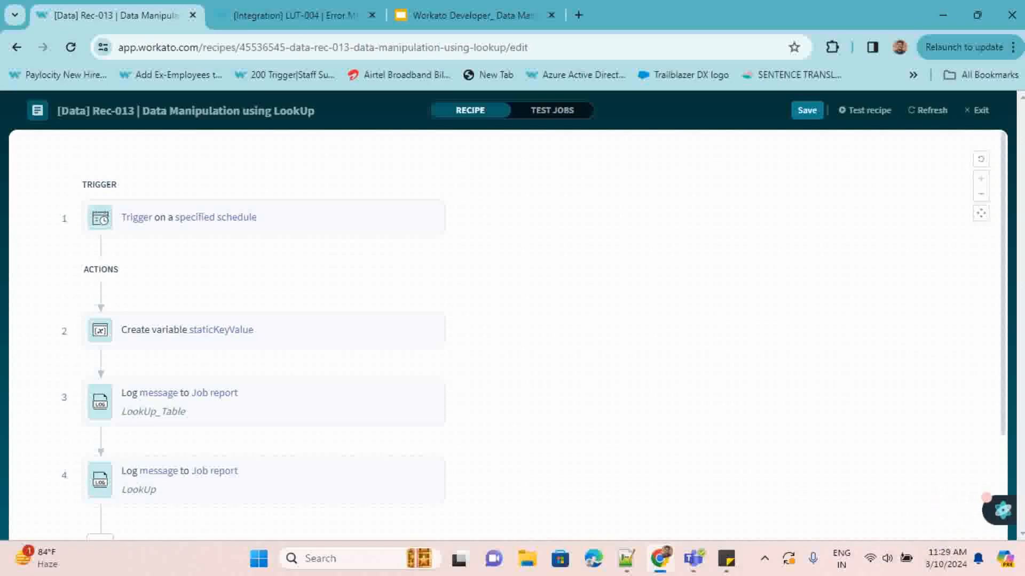
# Step: Review the setup of the staticKeyValue variable step and the message formula of the LookUp log step
pyautogui.scroll(-1, 261, 272)
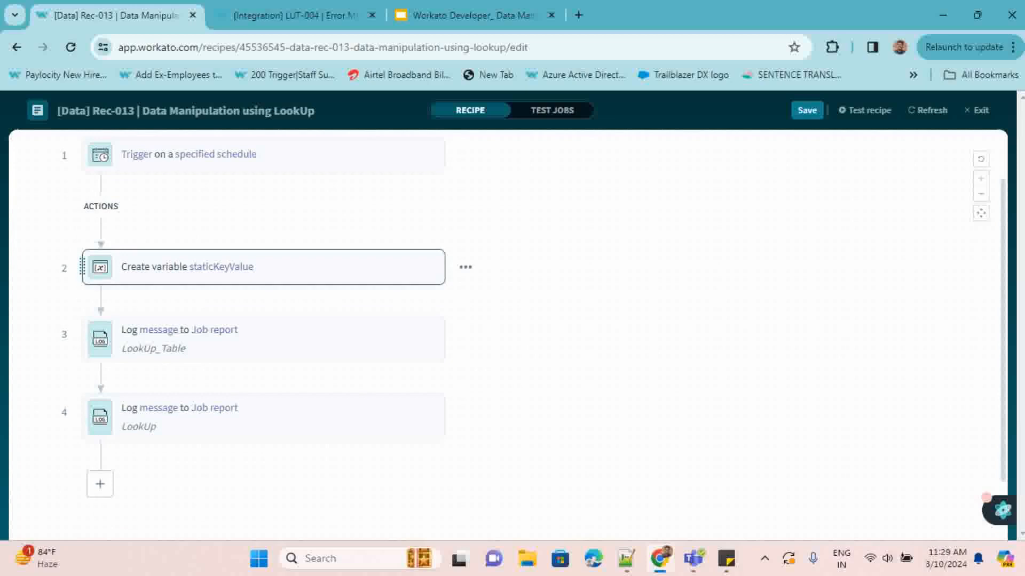
pyautogui.click(261, 267)
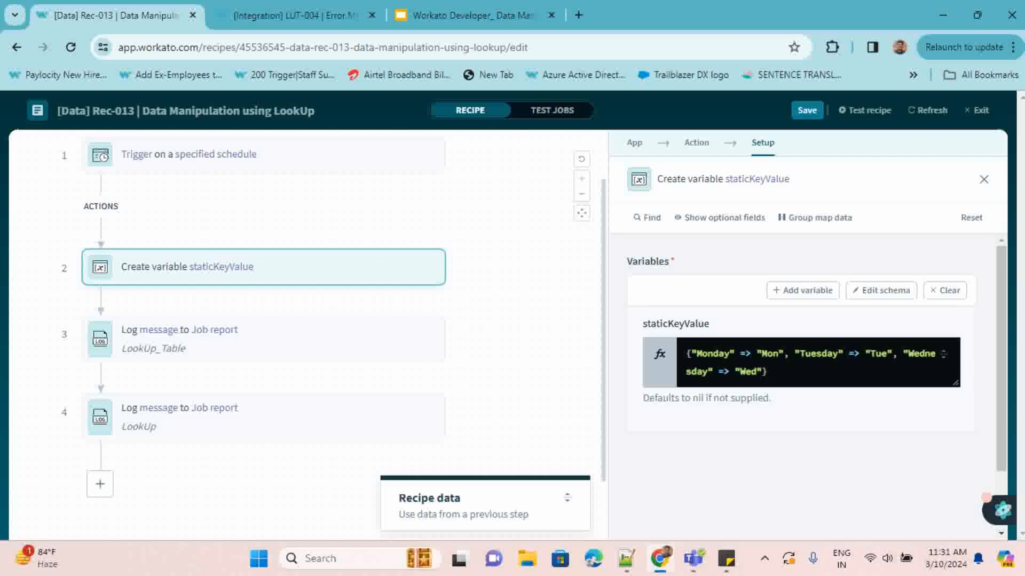
pyautogui.click(264, 417)
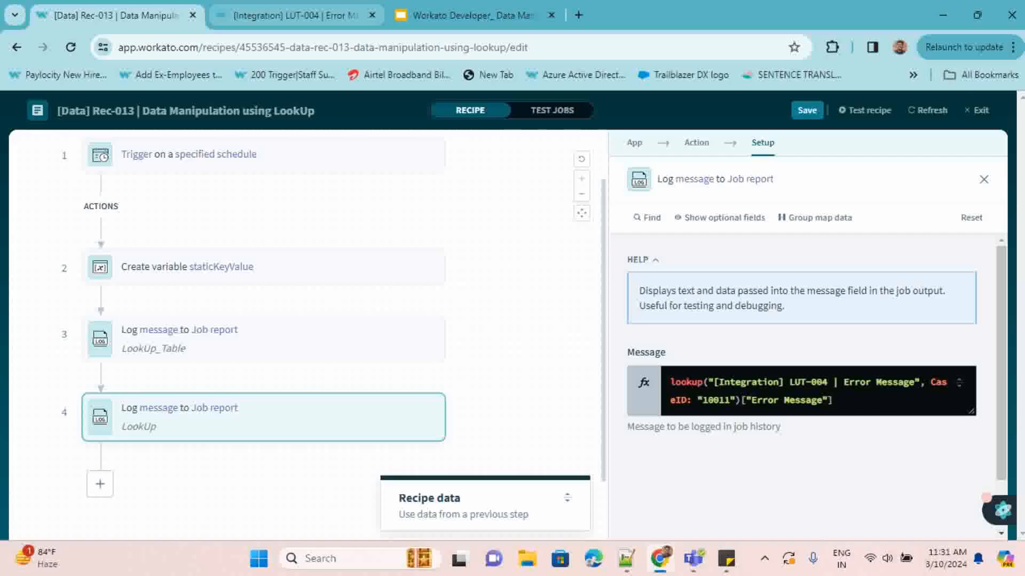
# Step: Switch to the lookup tables and inspect the [Integration] LUT-004 | Error Message table
pyautogui.click(294, 15)
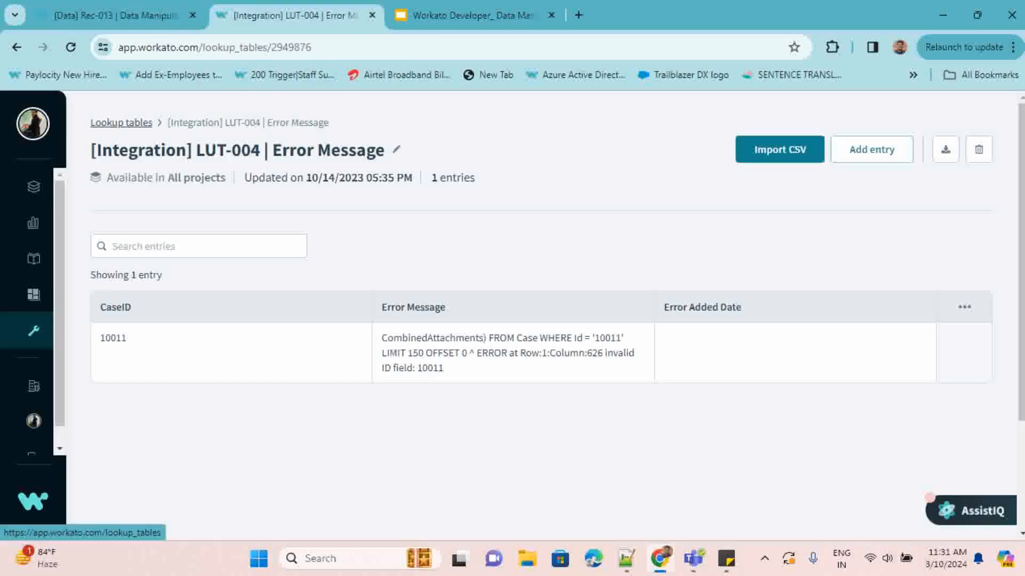
pyautogui.click(122, 122)
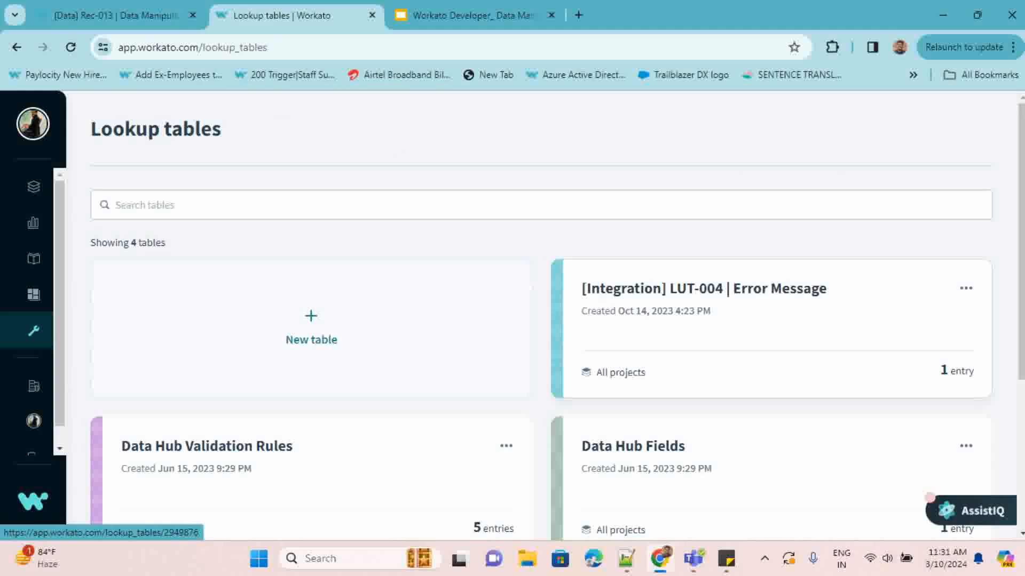
pyautogui.click(703, 289)
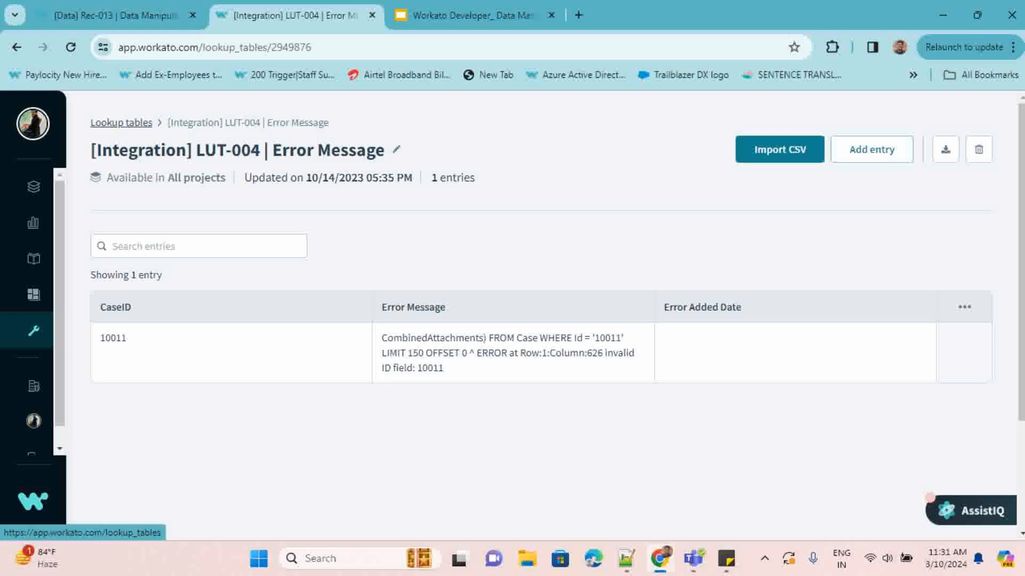
# Step: Create a new lookup table and name it "[Data] LUT-013 | Error Message"
pyautogui.click(121, 122)
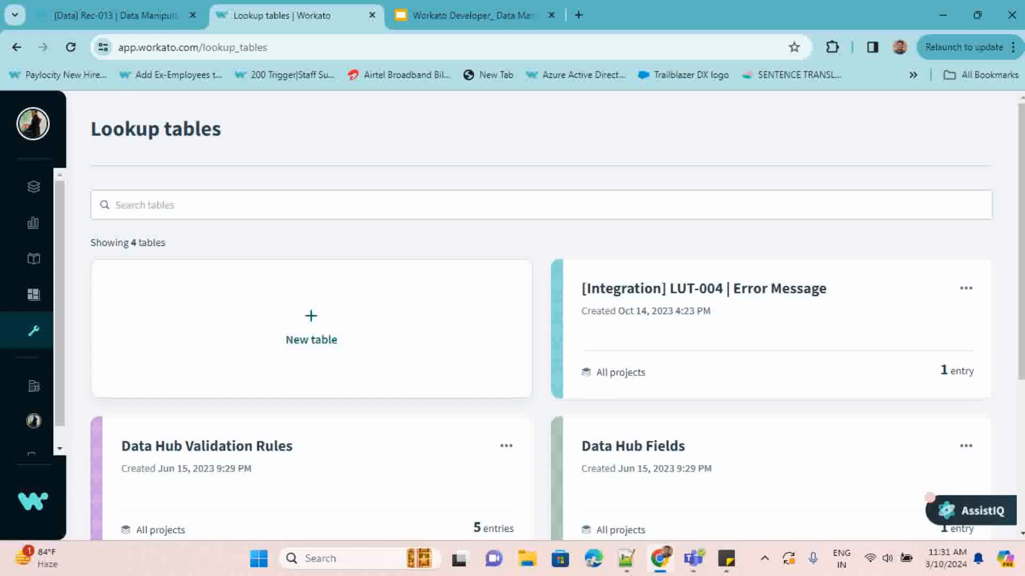
pyautogui.click(311, 328)
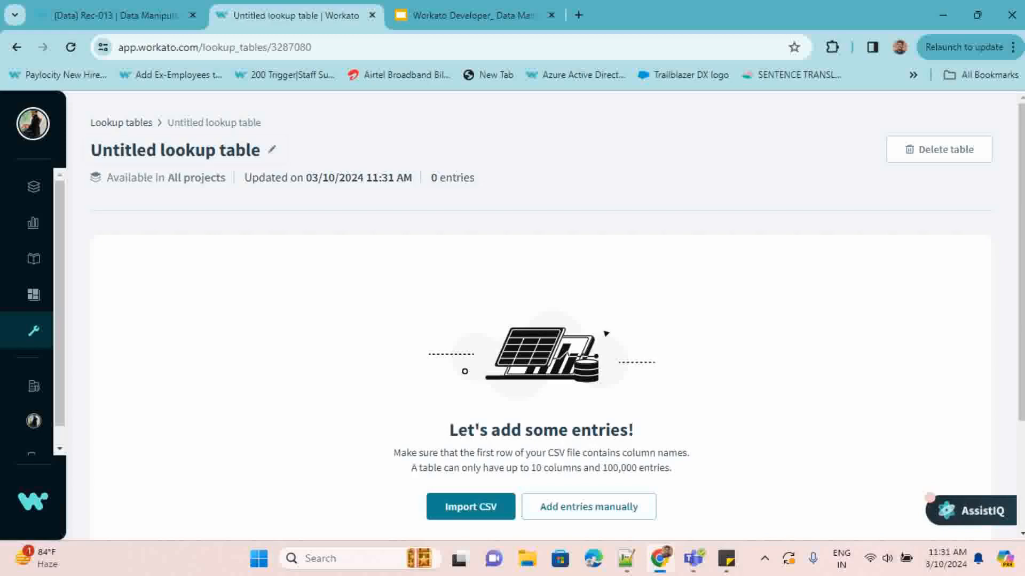
pyautogui.click(271, 150)
pyautogui.write('\\')
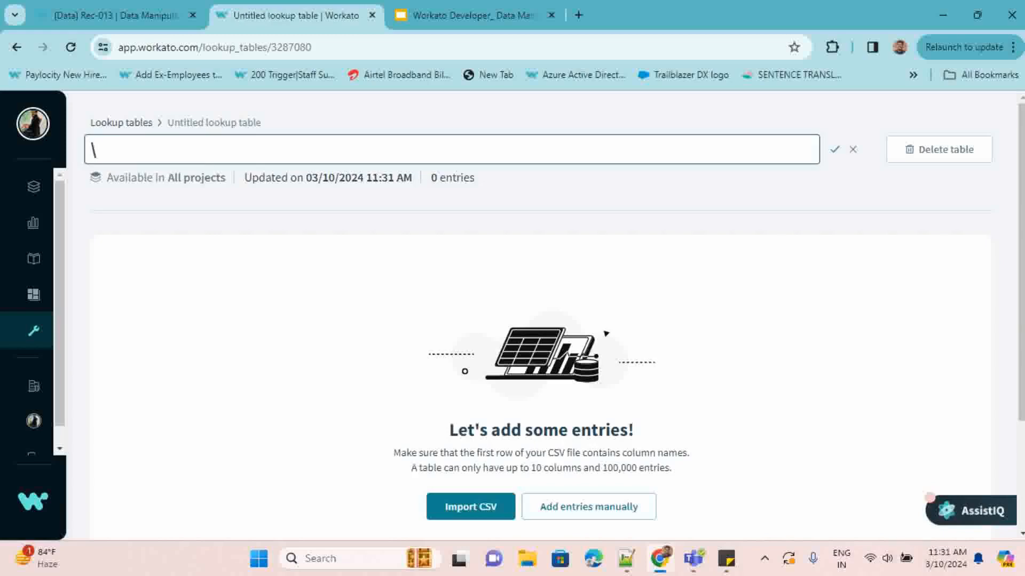
pyautogui.press('BackSpace')
pyautogui.write('{')
pyautogui.press('BackSpace')
pyautogui.write('[Data]')
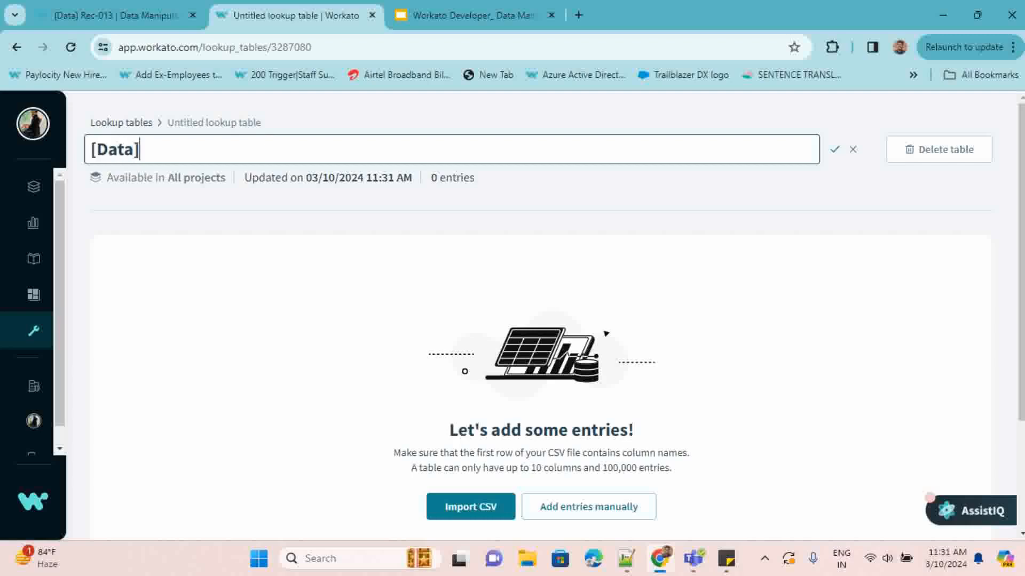
pyautogui.write(' Error Me')
pyautogui.press('BackSpace')
pyautogui.press('BackSpace')
pyautogui.press('BackSpace')
pyautogui.press('BackSpace')
pyautogui.press('BackSpace')
pyautogui.press('BackSpace')
pyautogui.press('BackSpace')
pyautogui.press('BackSpace')
pyautogui.write('LUT-003')
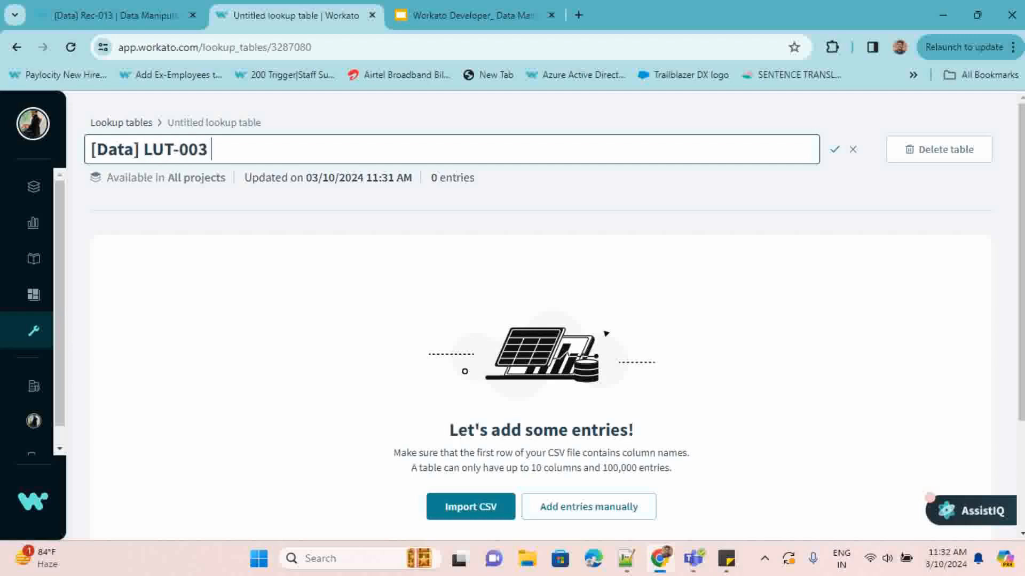
pyautogui.press('Left')
pyautogui.press('Left')
pyautogui.press('BackSpace')
pyautogui.write('1')
pyautogui.click(219, 149)
pyautogui.write('Error M')
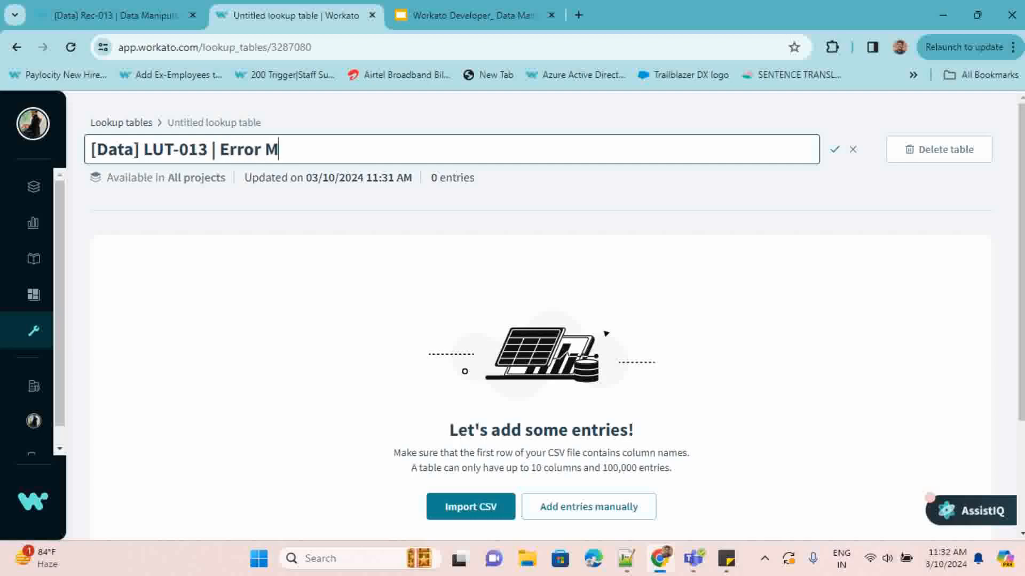
pyautogui.write('essage')
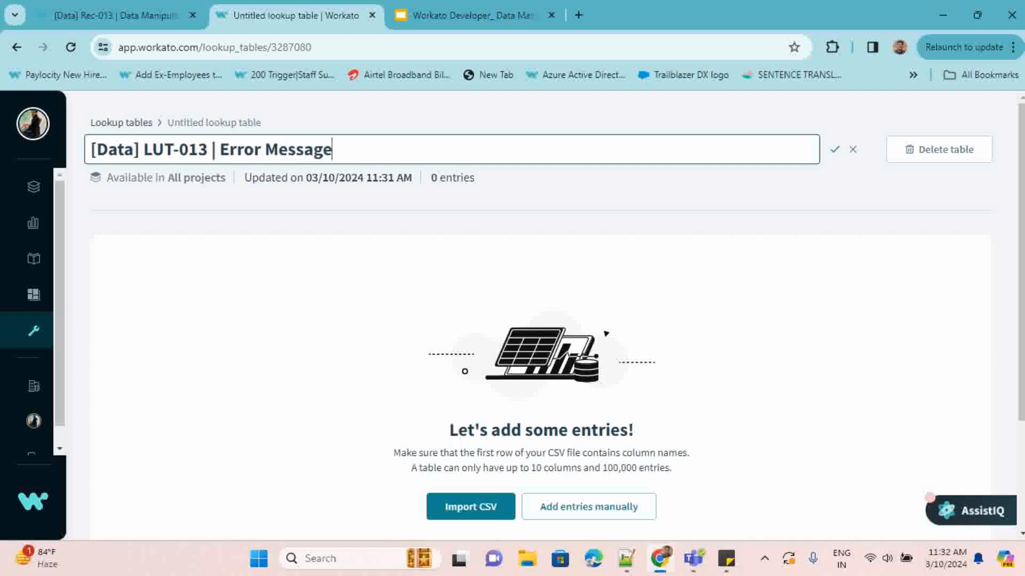
pyautogui.click(835, 149)
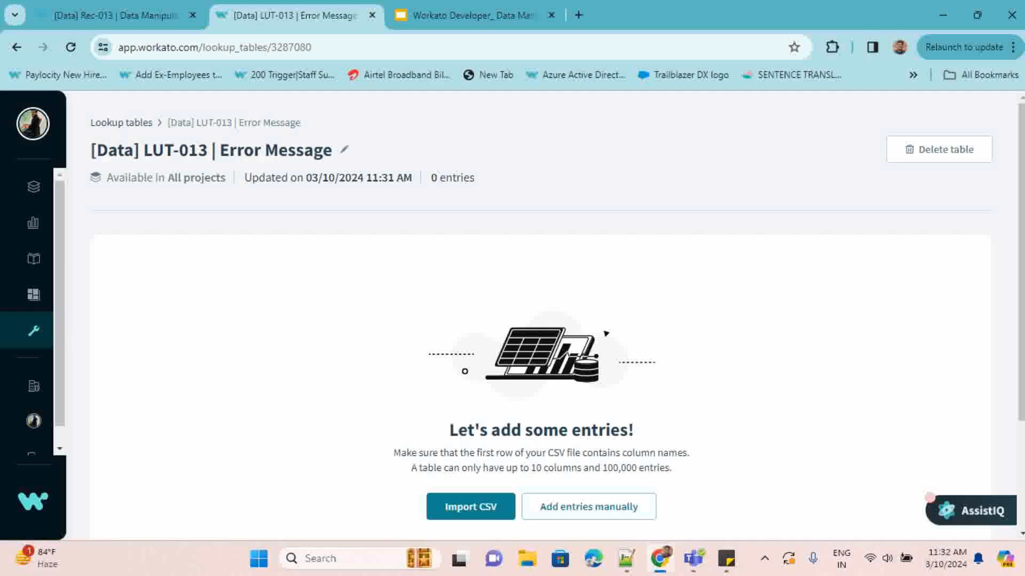
# Step: Start adding entries manually to the empty table and name its first column ErrorId
pyautogui.scroll(-2, 541, 320)
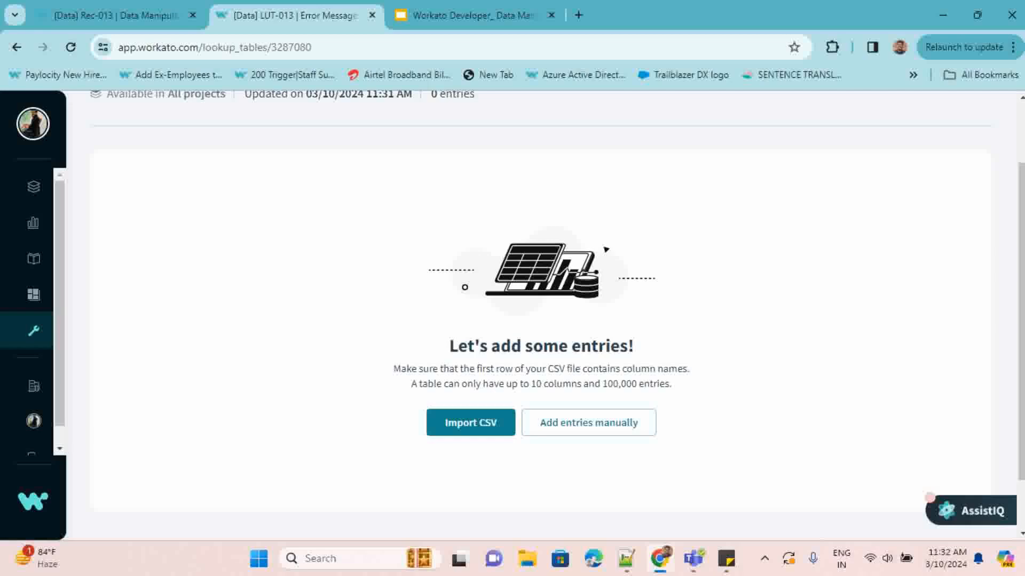
pyautogui.scroll(1, 541, 315)
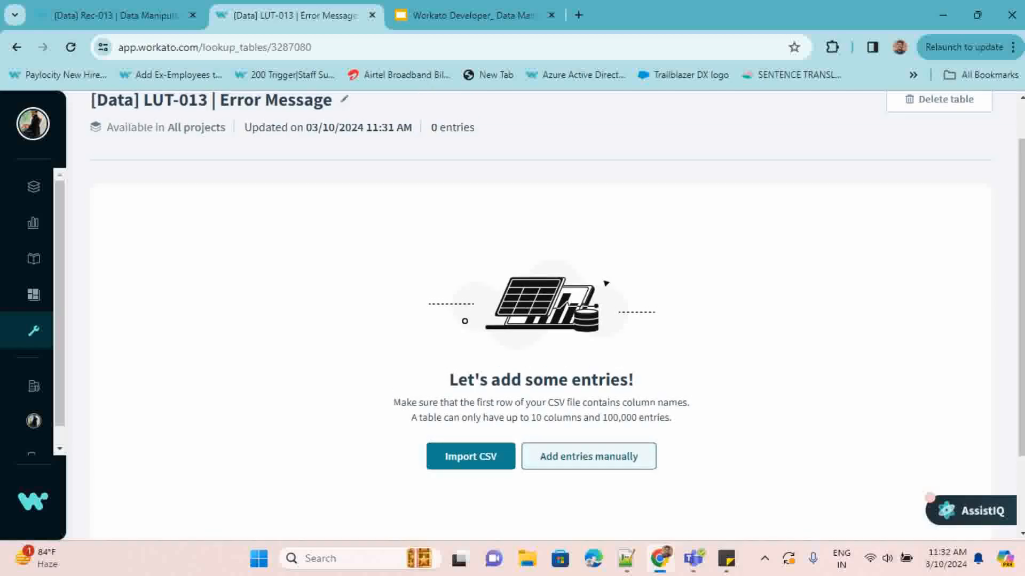
pyautogui.click(589, 456)
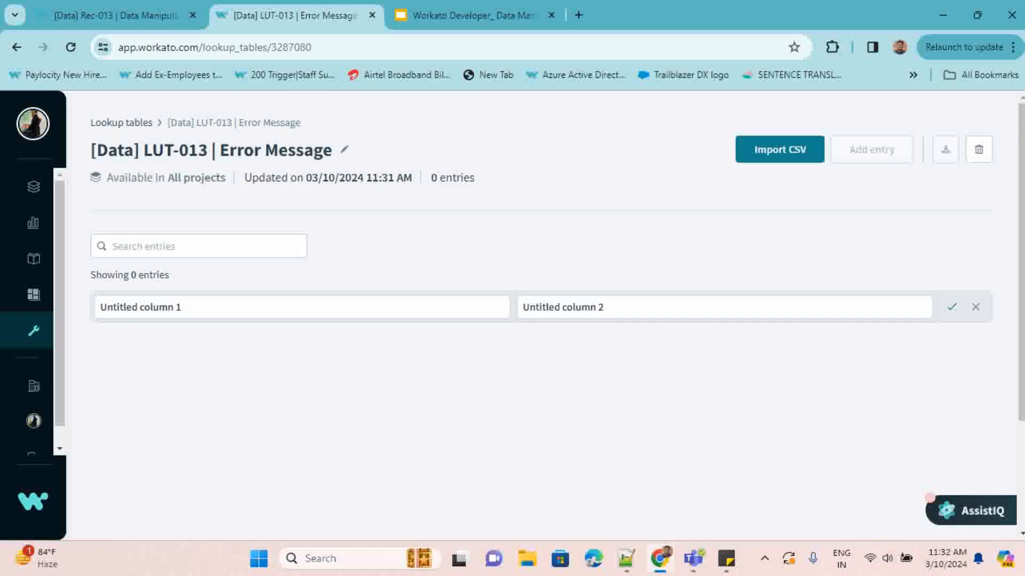
pyautogui.click(181, 307)
pyautogui.hotkey('ctrl', 'a')
pyautogui.press('BackSpace')
pyautogui.write('Err')
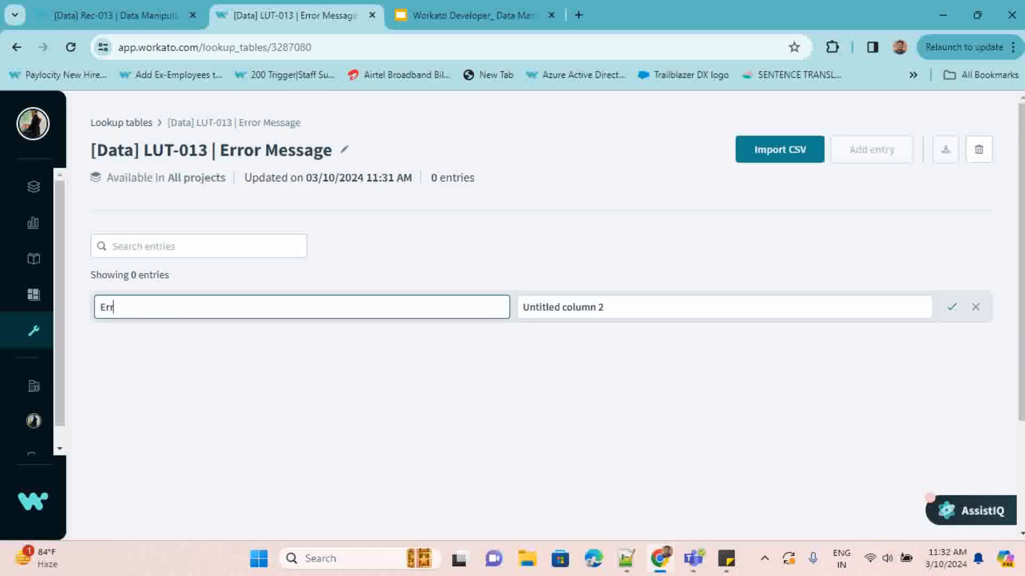
pyautogui.write('roID')
pyautogui.press('BackSpace')
pyautogui.press('BackSpace')
pyautogui.press('BackSpace')
pyautogui.press('BackSpace')
pyautogui.write('p')
pyautogui.press('BackSpace')
pyautogui.write('orId')
pyautogui.press('Tab')
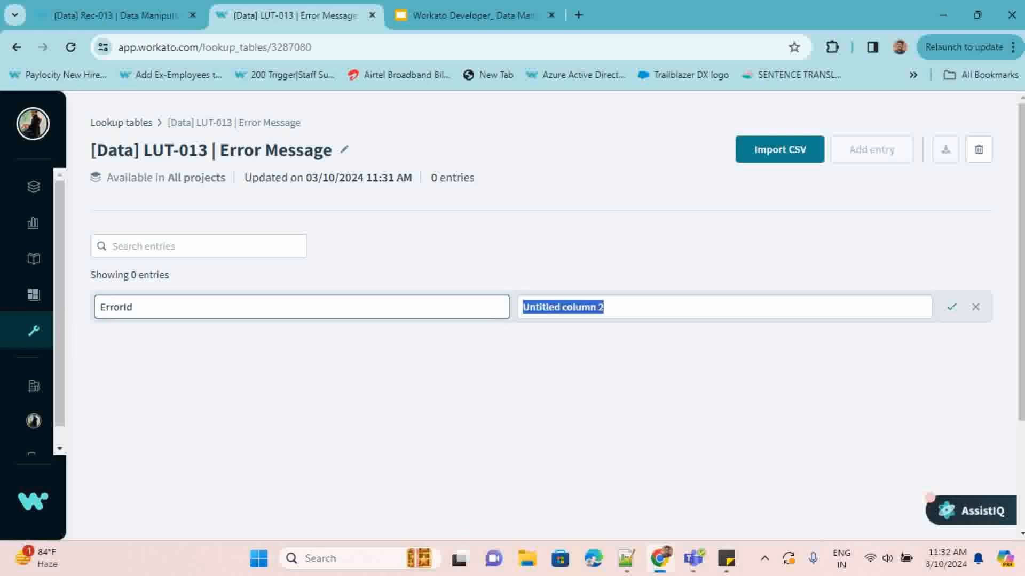
# Step: Name the second column ErrorMessage and save the column headers
pyautogui.press('BackSpace')
pyautogui.write('Err')
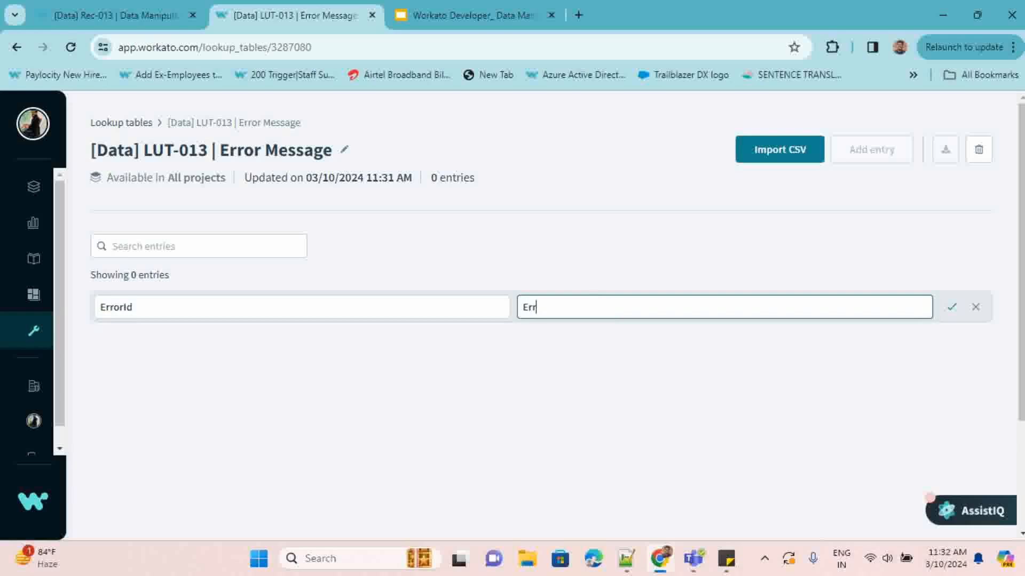
pyautogui.write('orMessage')
pyautogui.press('Tab')
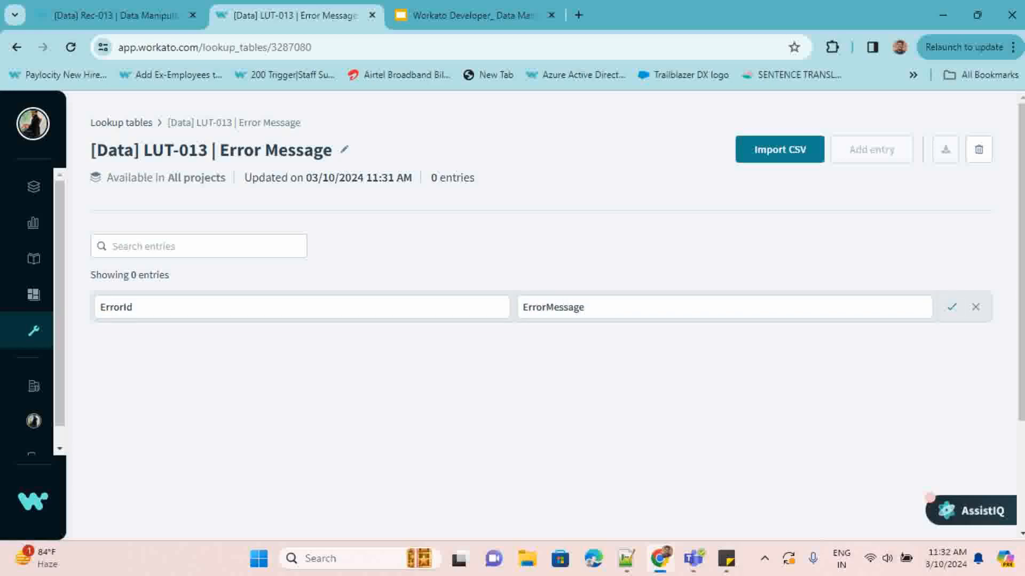
pyautogui.click(951, 307)
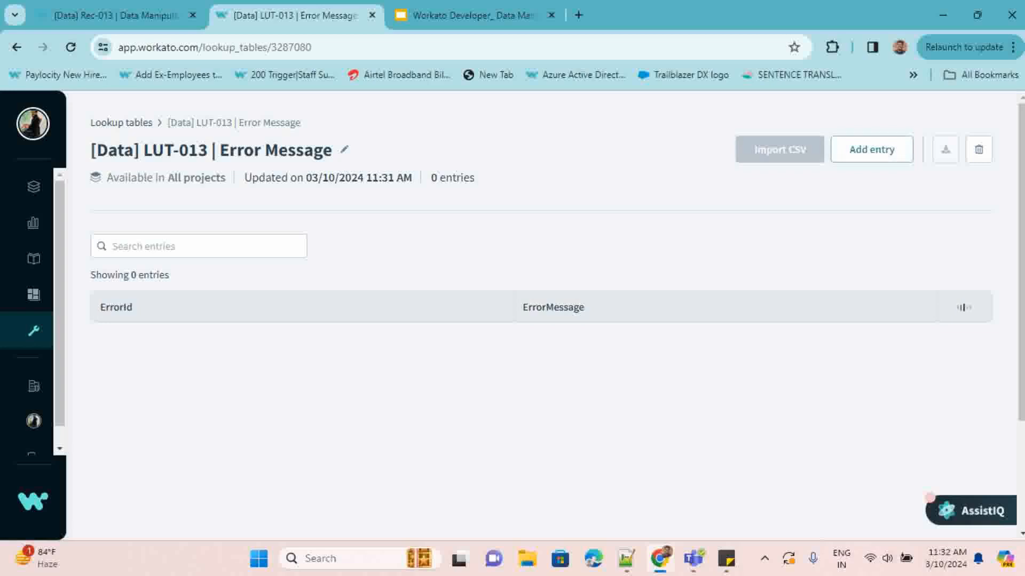
# Step: Add an entry to the table with ErrorId 001 and ErrorMessage "Empty"
pyautogui.click(871, 150)
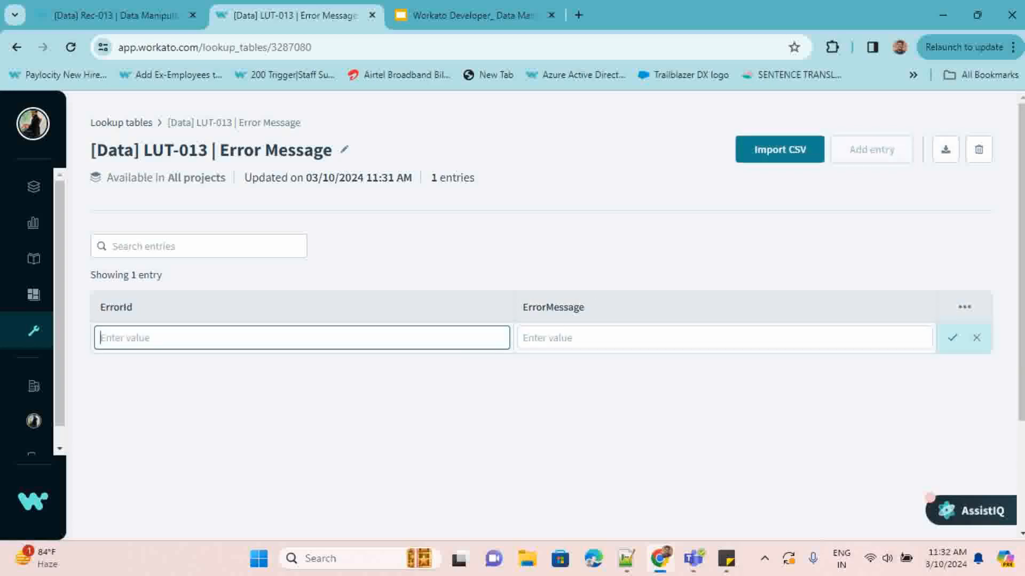
pyautogui.write('001')
pyautogui.press('Tab')
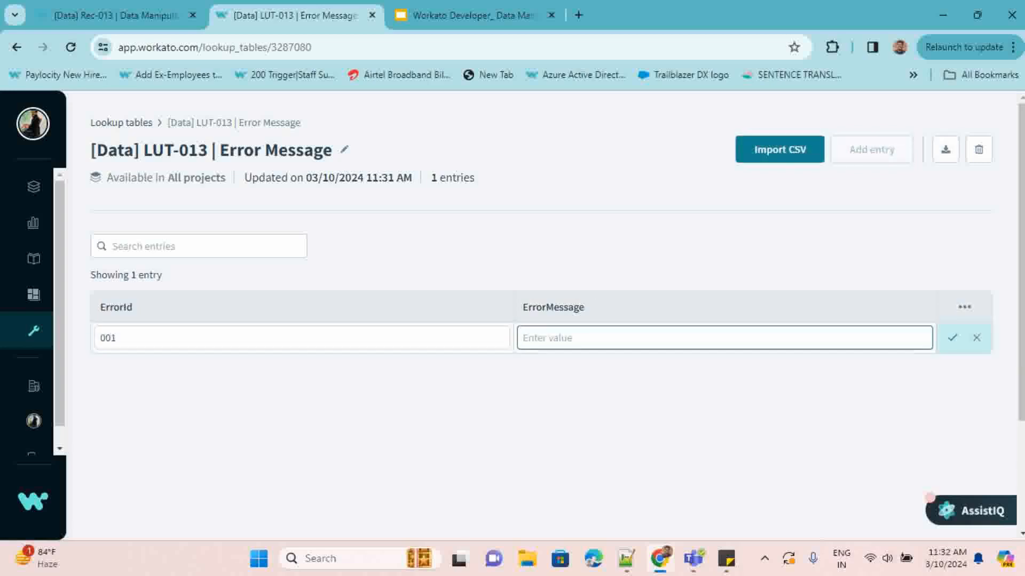
pyautogui.write('Empty')
pyautogui.press('Tab')
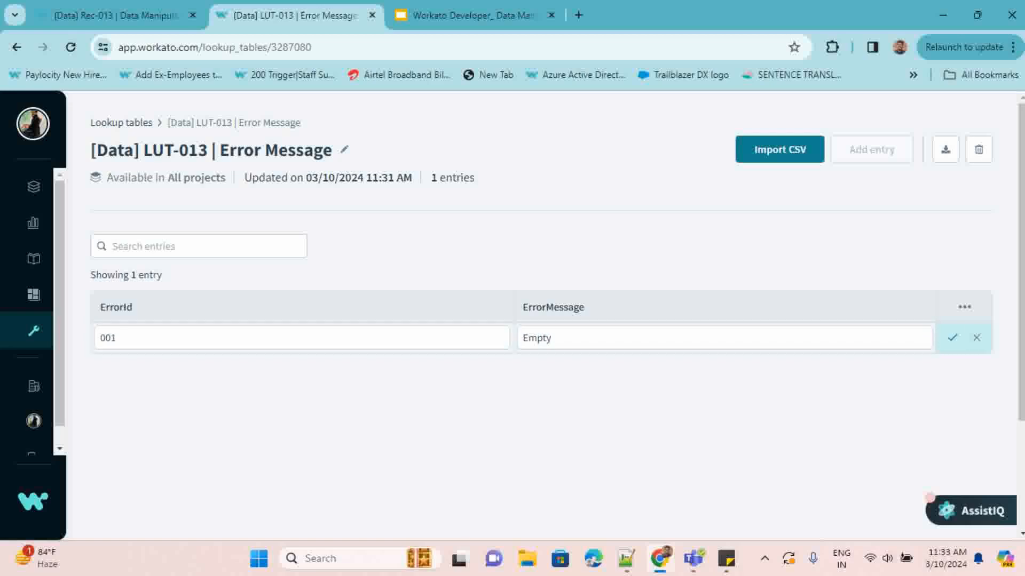
pyautogui.press('Return')
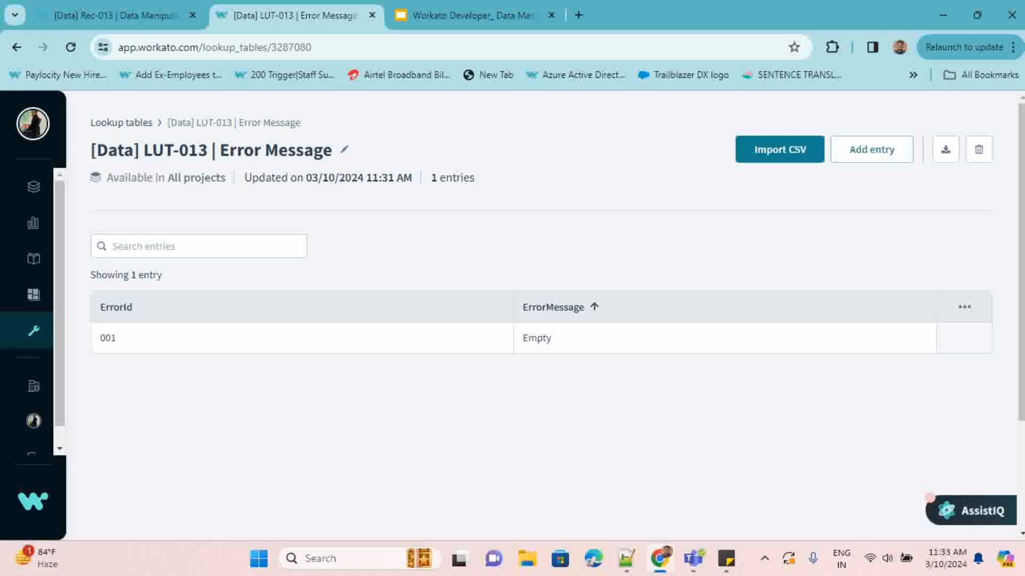
# Step: Add another entry with ErrorId 002 and ErrorMessage "Null"
pyautogui.click(872, 149)
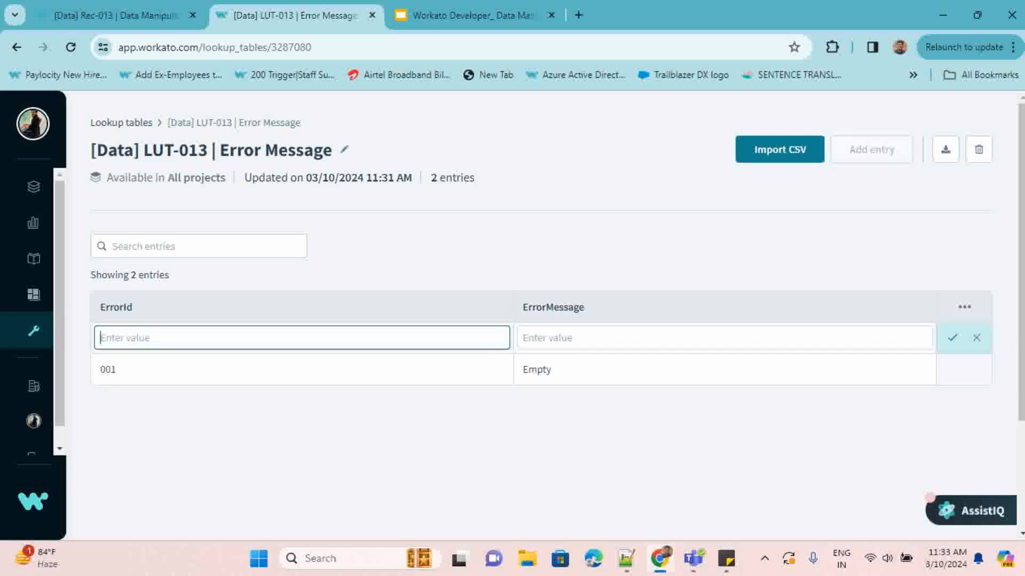
pyautogui.write('002')
pyautogui.press('Tab')
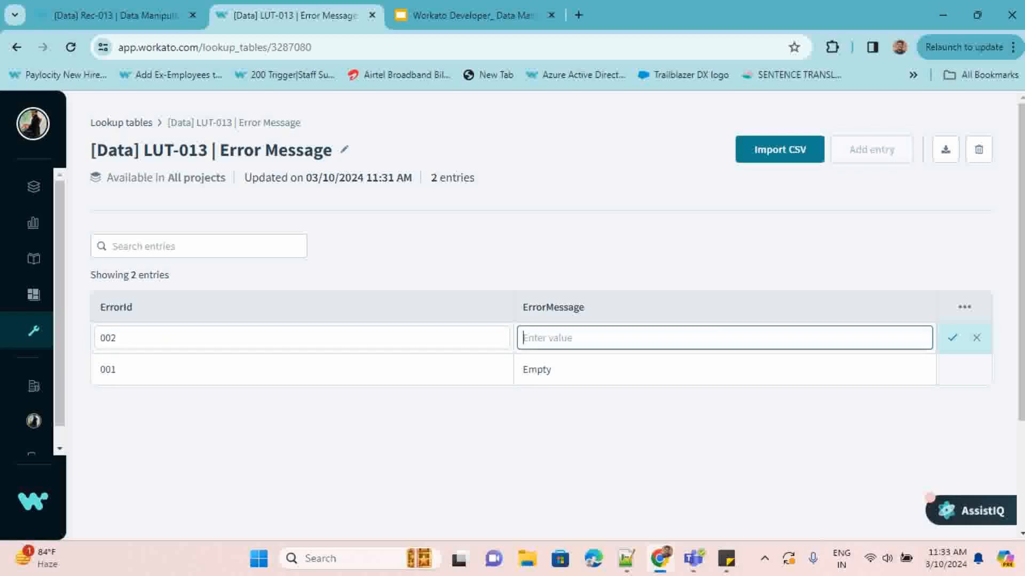
pyautogui.write('Null')
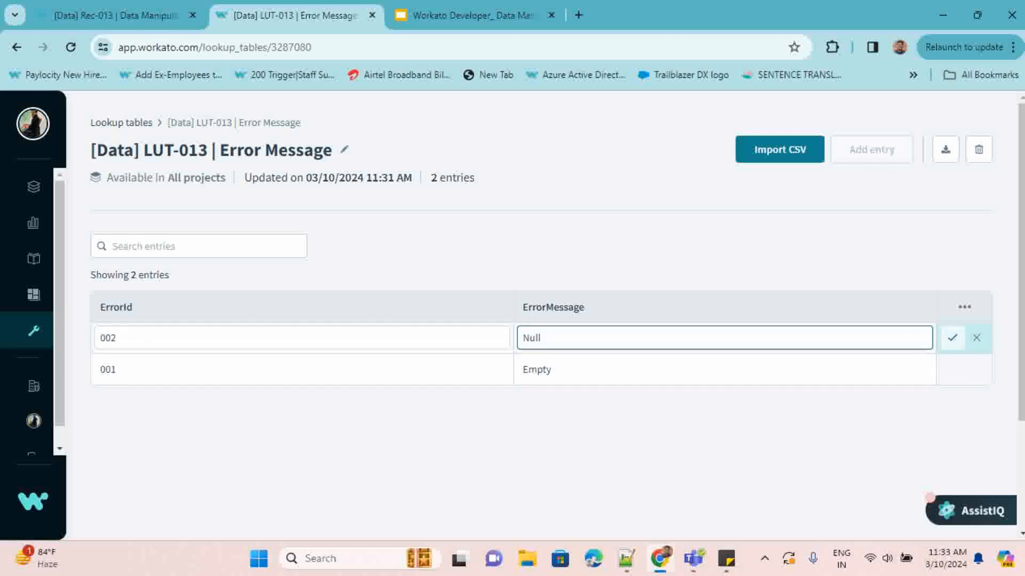
pyautogui.press('Return')
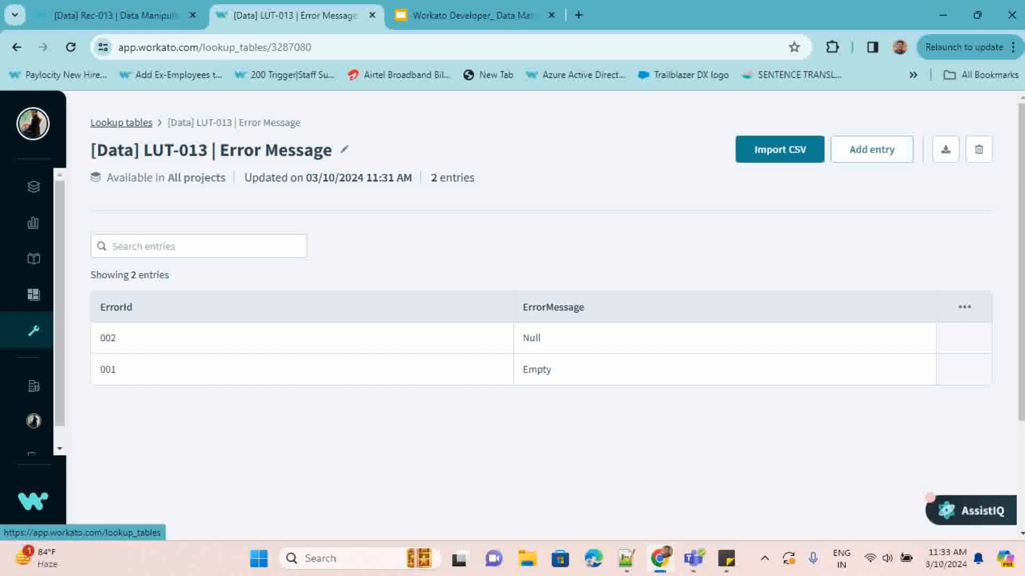
# Step: Return to the lookup tables list and open the [Integration] LUT-004 | Error Message table
pyautogui.click(121, 123)
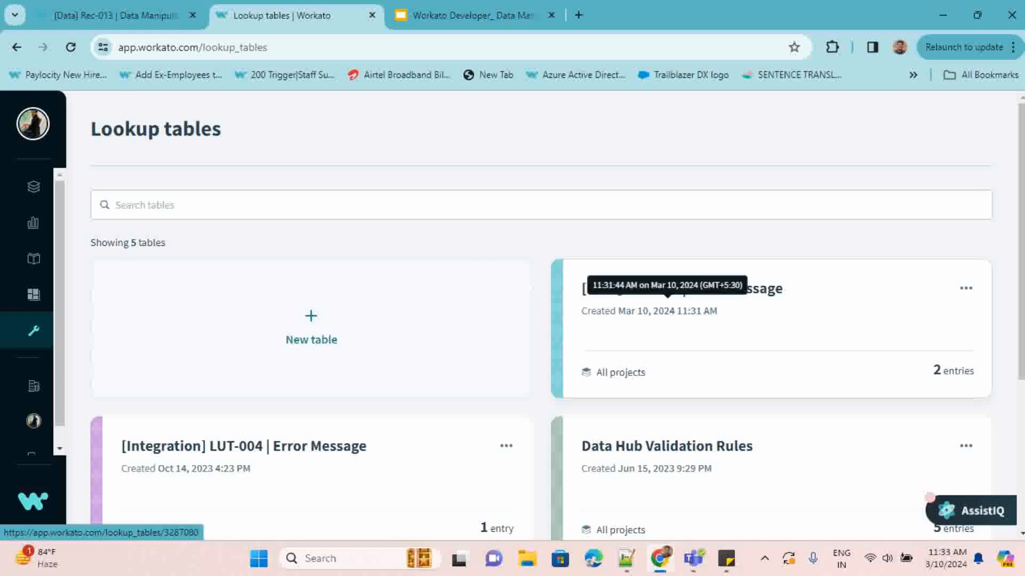
pyautogui.scroll(-1, 641, 320)
pyautogui.click(311, 406)
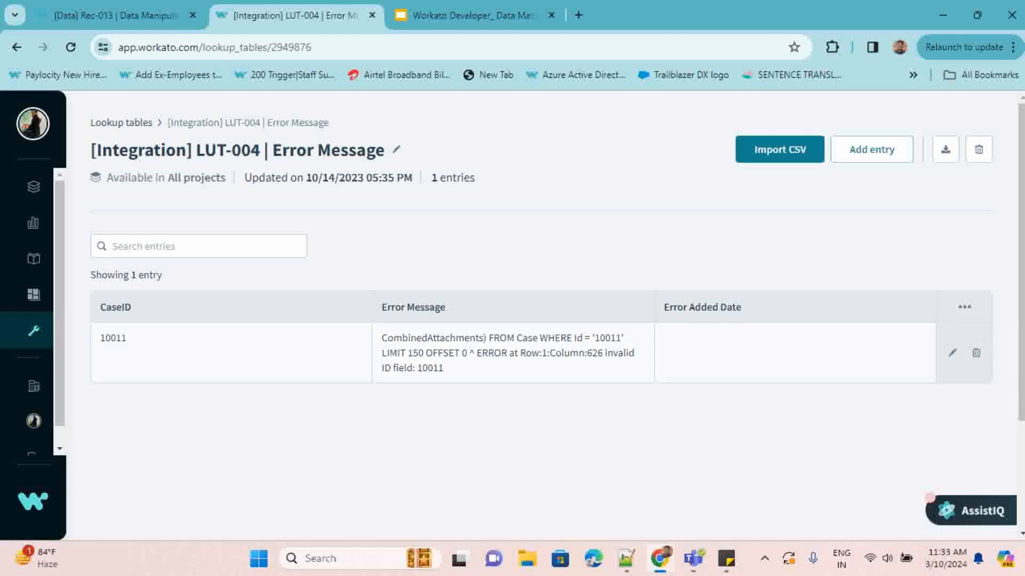
# Step: Go back to the Rec-013 recipe and examine the table name and returned column in the LookUp step's message formula
pyautogui.click(123, 15)
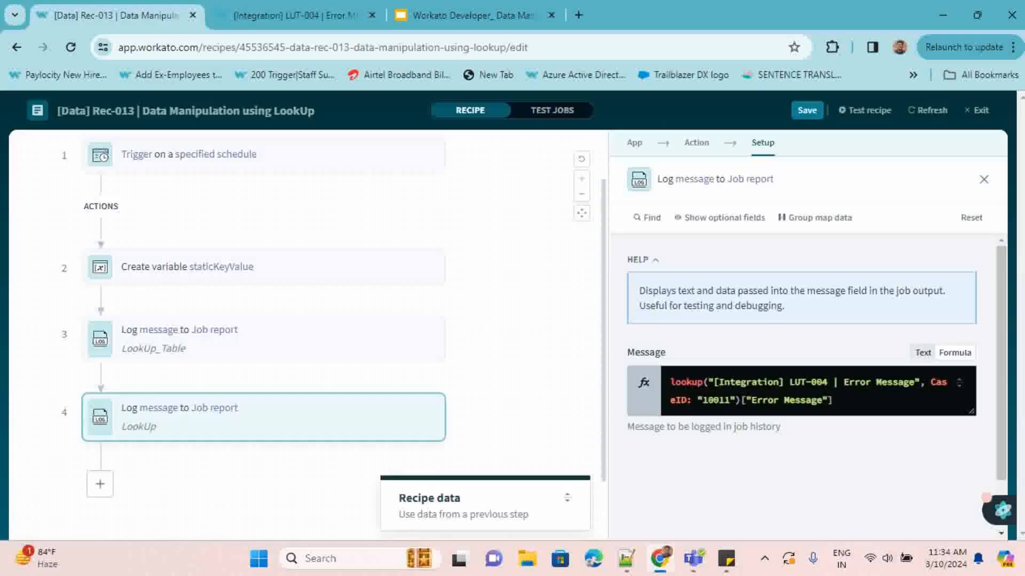
pyautogui.moveTo(714, 382); pyautogui.dragTo(914, 382)
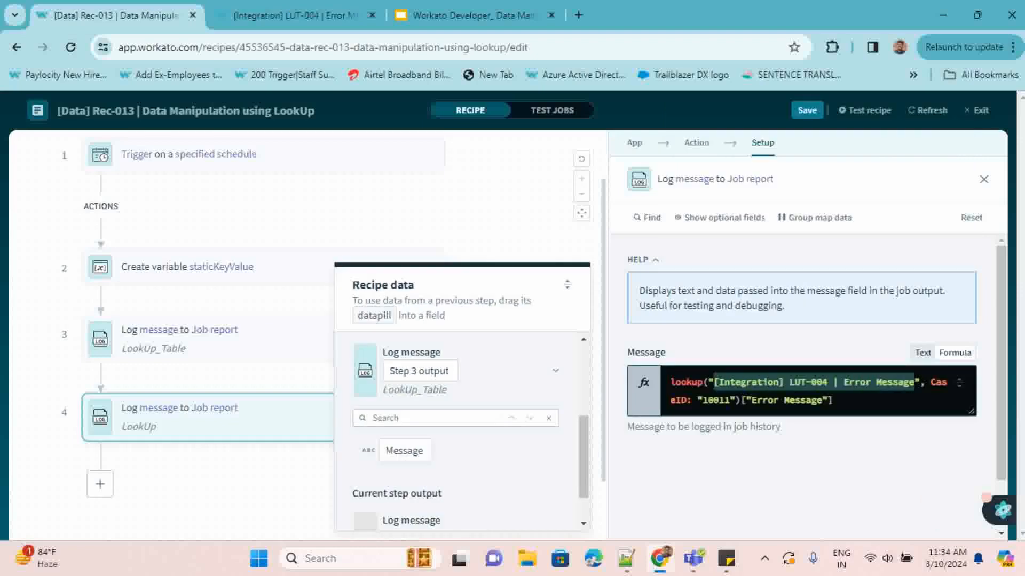
pyautogui.click(832, 400)
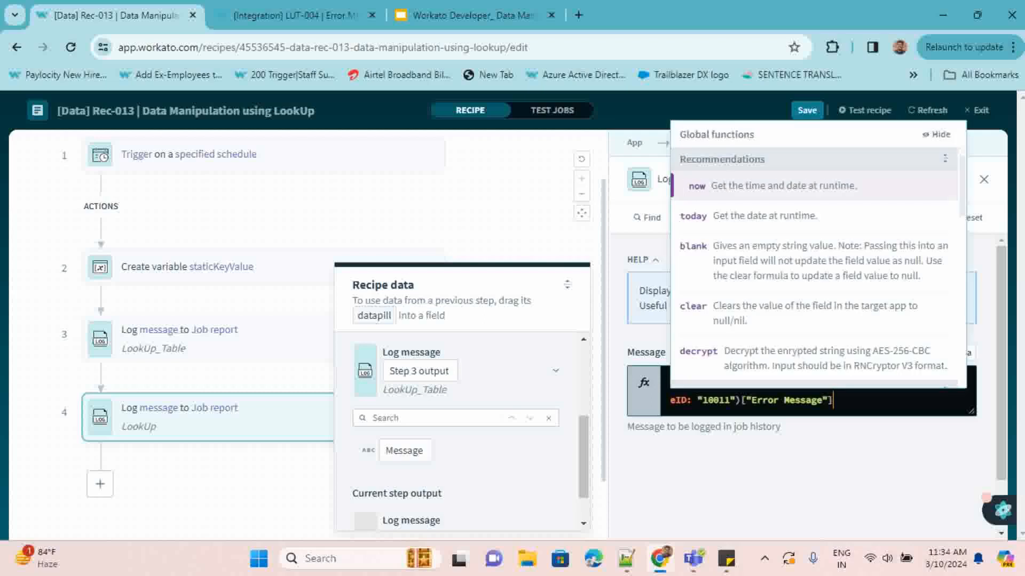
# Step: Test the recipe and inspect the job output of the staticKeyValue, LookUp_Table and LookUp steps, with the staticKeyValue data expanded
pyautogui.press('Escape')
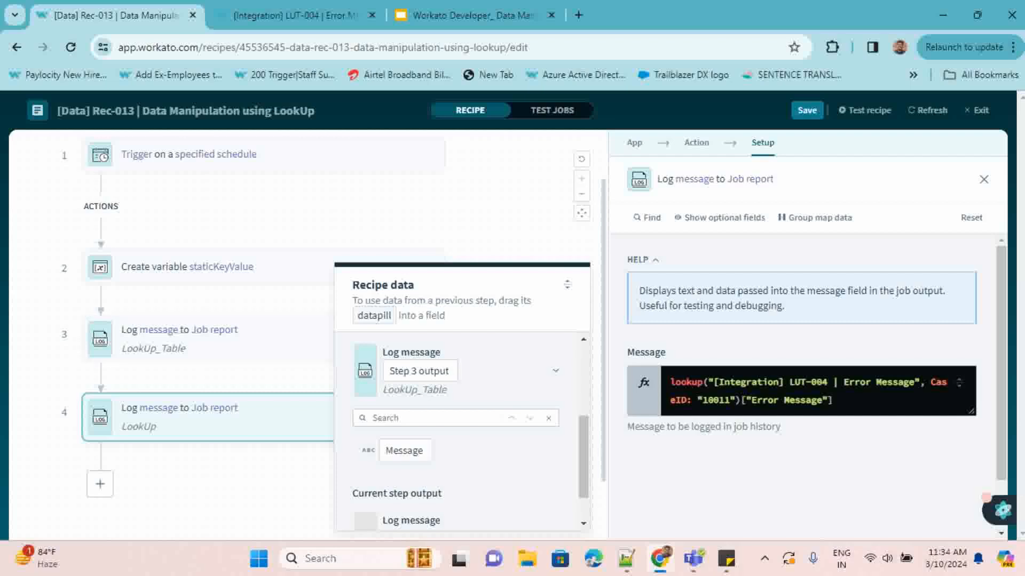
pyautogui.click(865, 110)
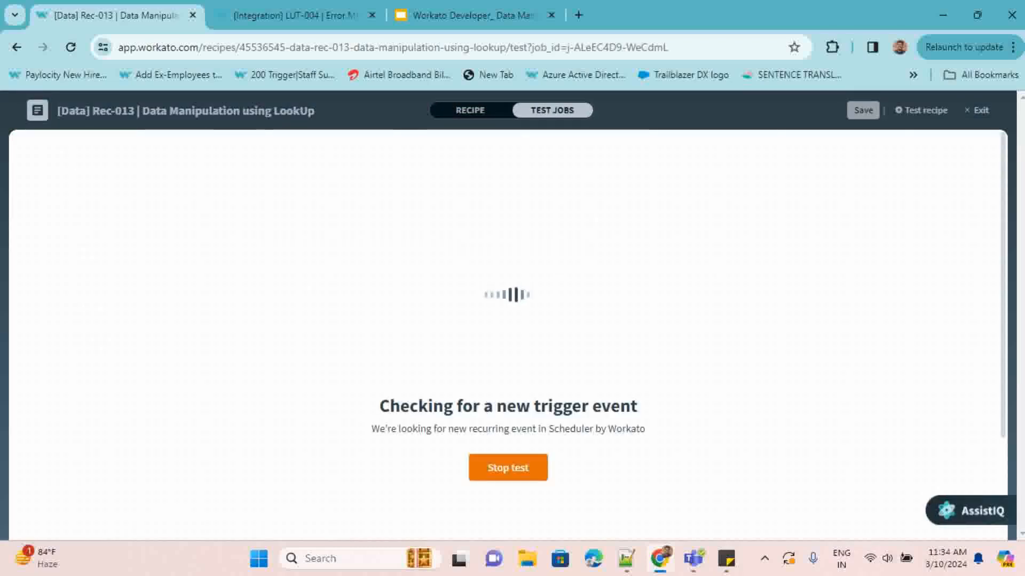
pyautogui.scroll(-3, 261, 328)
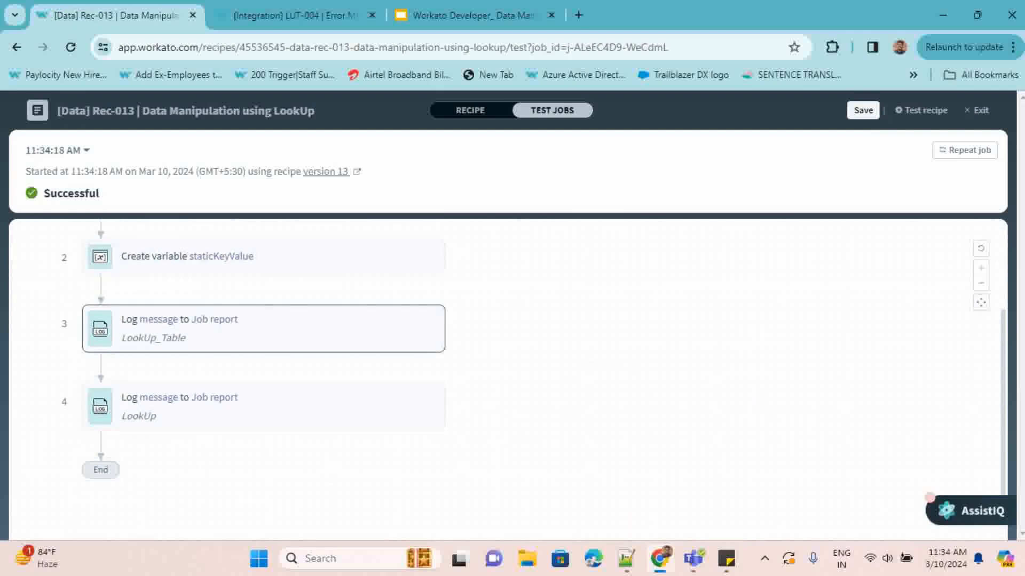
pyautogui.click(262, 328)
pyautogui.click(256, 257)
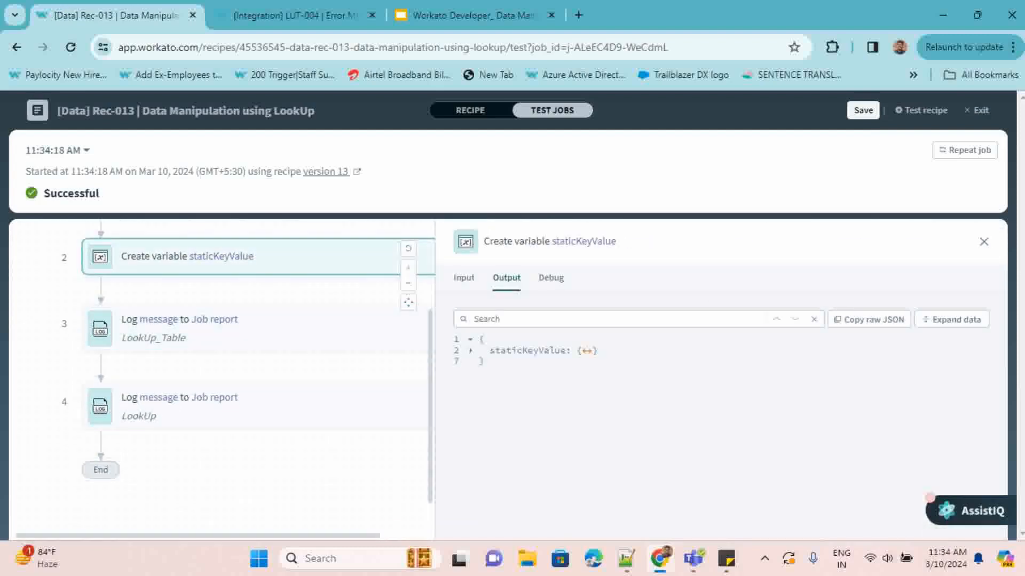
pyautogui.click(952, 320)
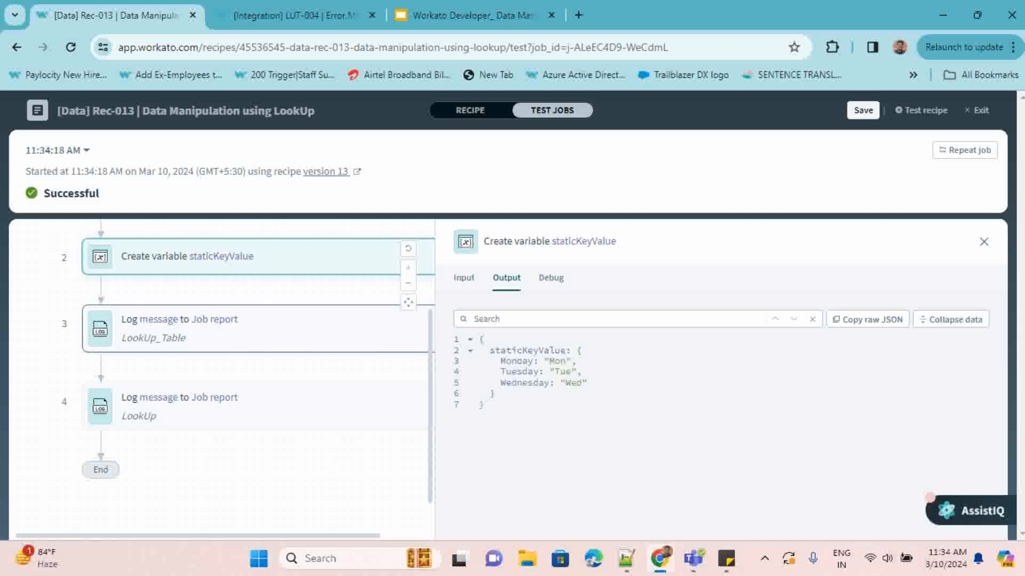
pyautogui.click(261, 328)
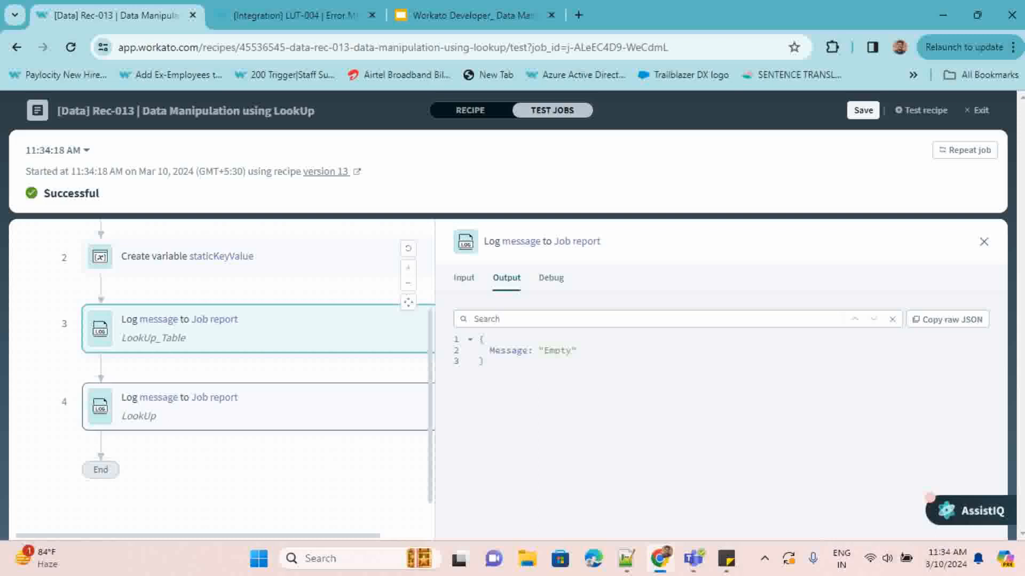
pyautogui.click(256, 407)
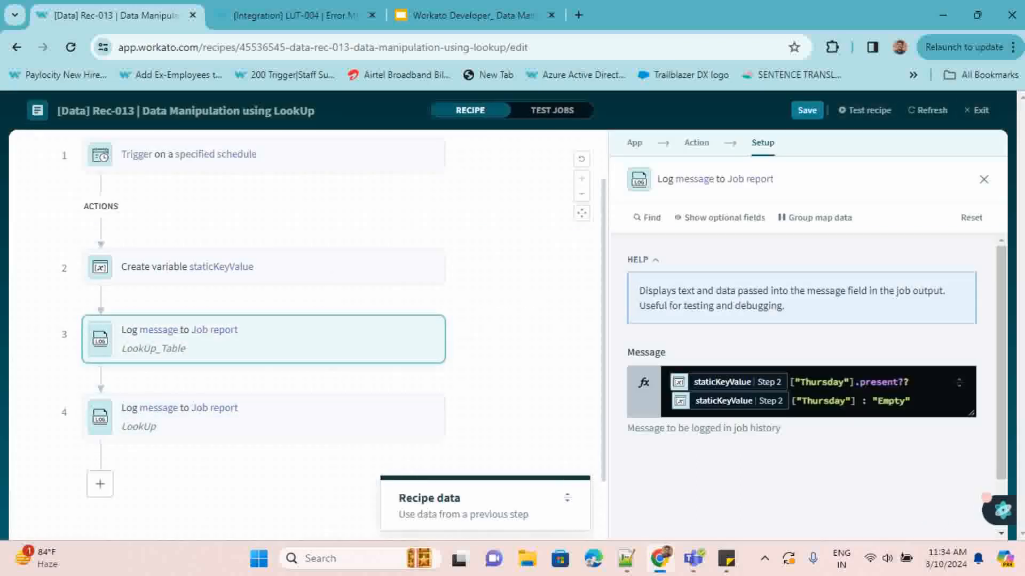
# Step: Change both staticKeyValue keys in the LookUp_Table step's message formula to "Monday"
pyautogui.scroll(-1, 801, 368)
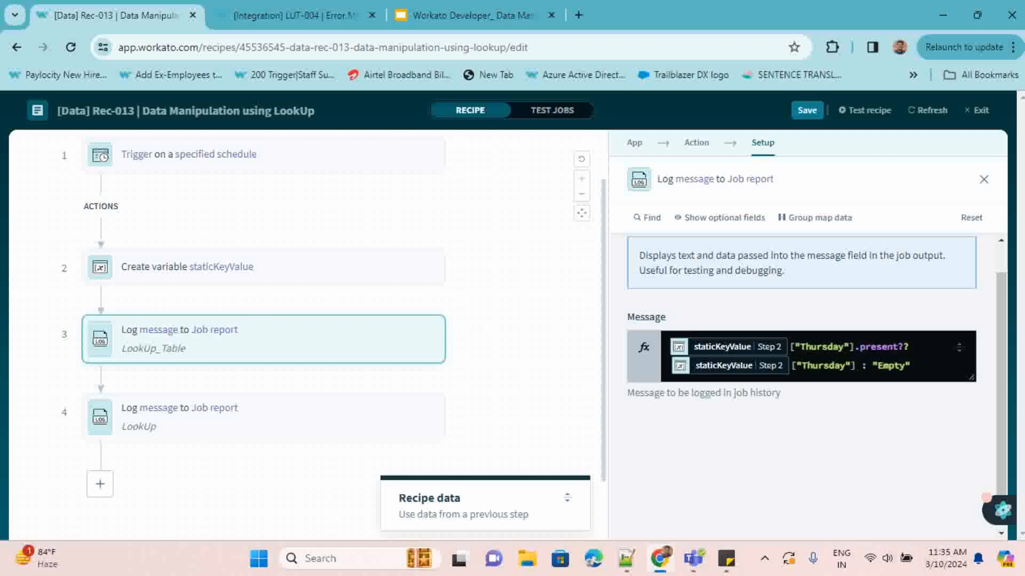
pyautogui.doubleClick(822, 347)
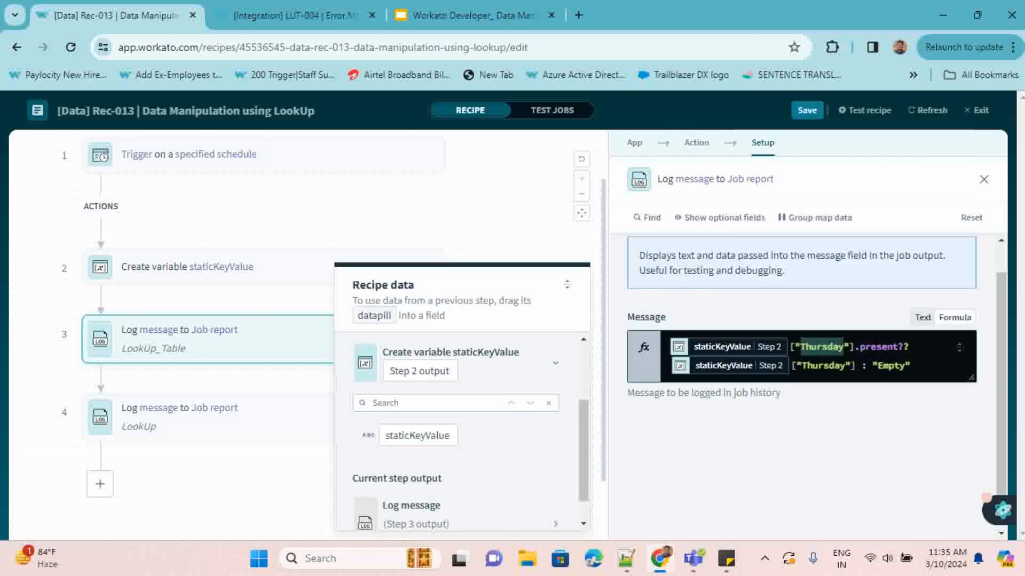
pyautogui.write('Wed')
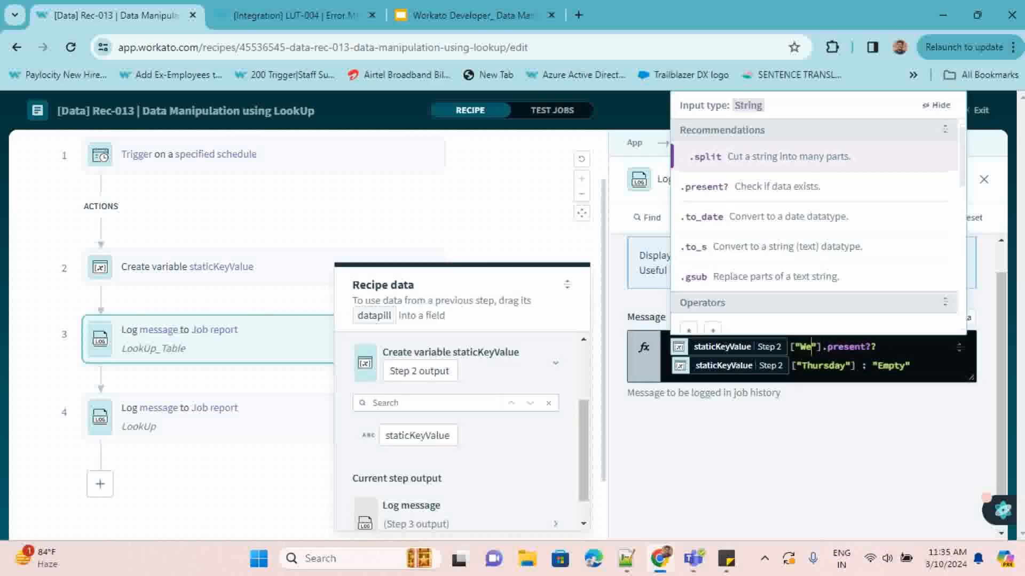
pyautogui.press('BackSpace')
pyautogui.press('BackSpace')
pyautogui.press('BackSpace')
pyautogui.write('Monday')
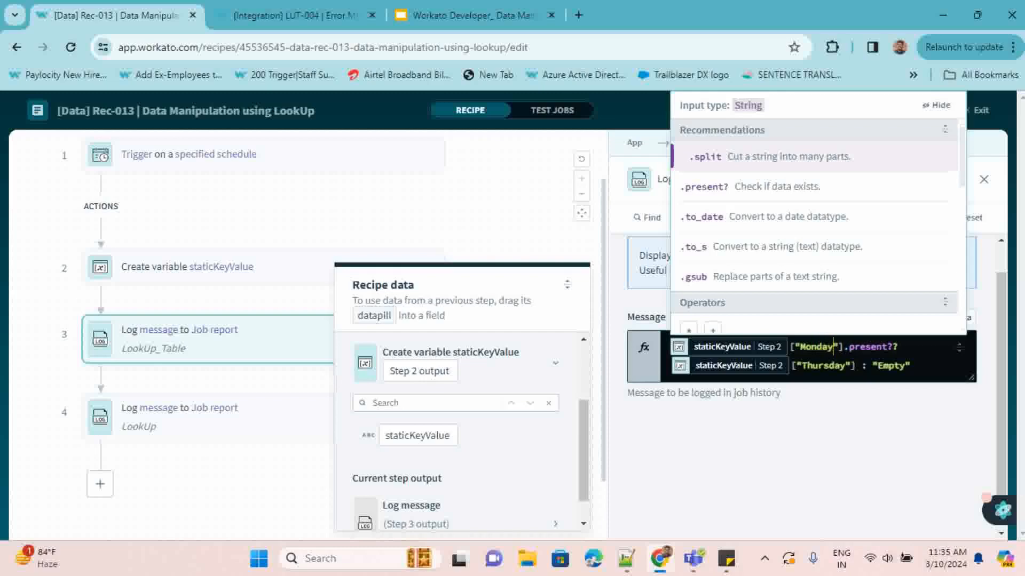
pyautogui.doubleClick(822, 366)
pyautogui.write('Monday')
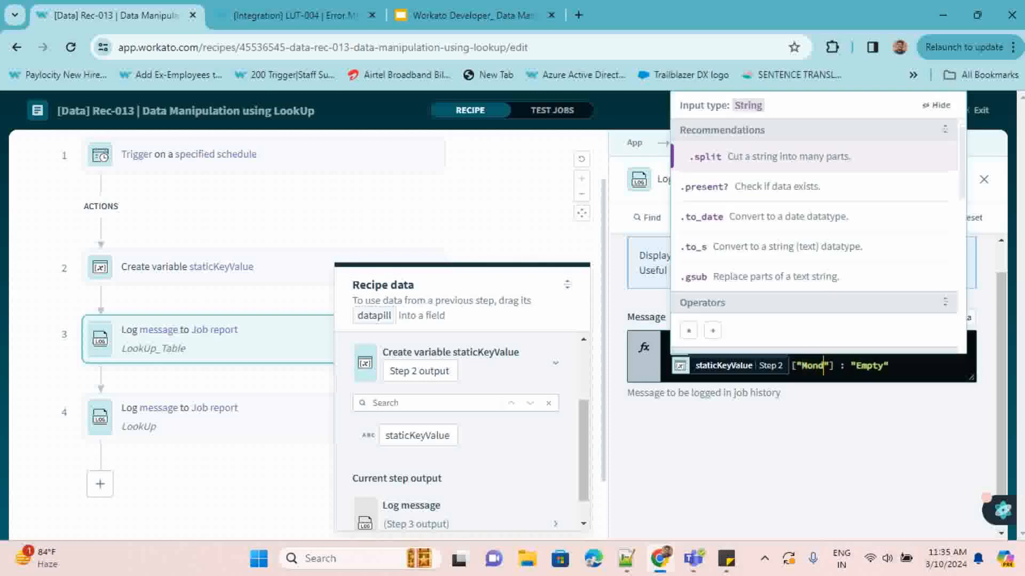
pyautogui.press('Escape')
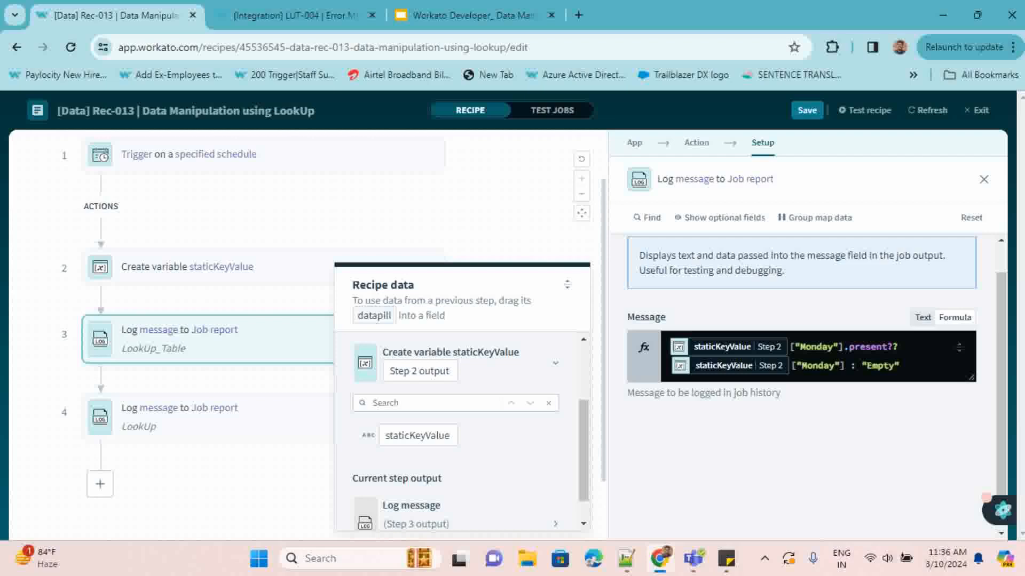
# Step: Run the recipe test again with the edited formula and check the LookUp_Table step's output message
pyautogui.click(865, 110)
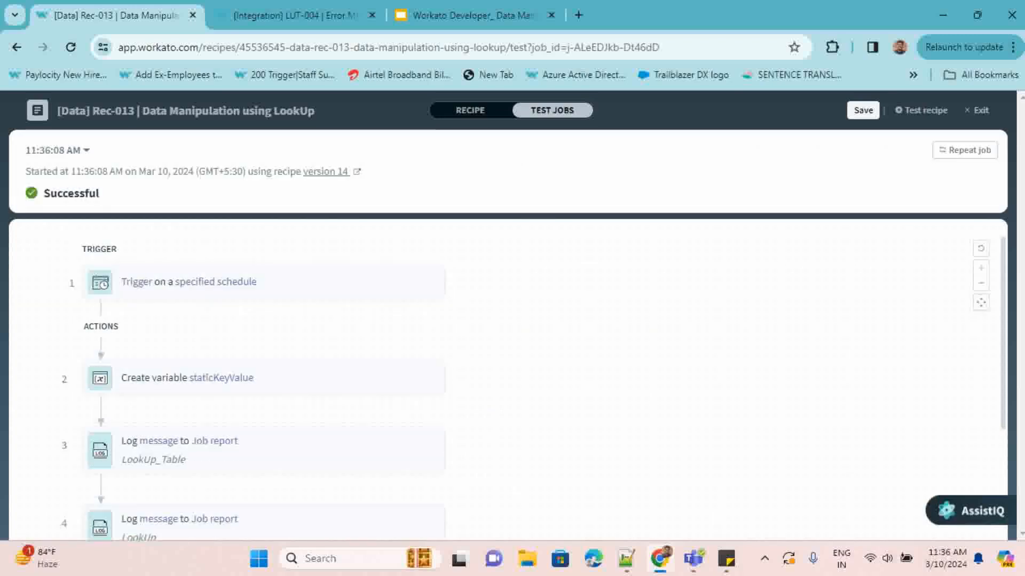
pyautogui.scroll(-1, 256, 384)
pyautogui.click(214, 384)
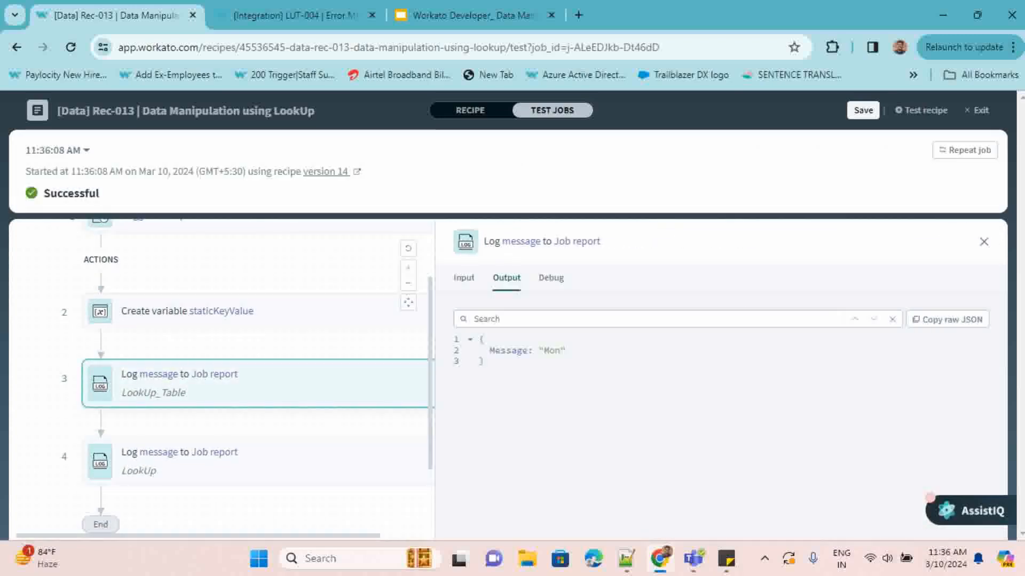